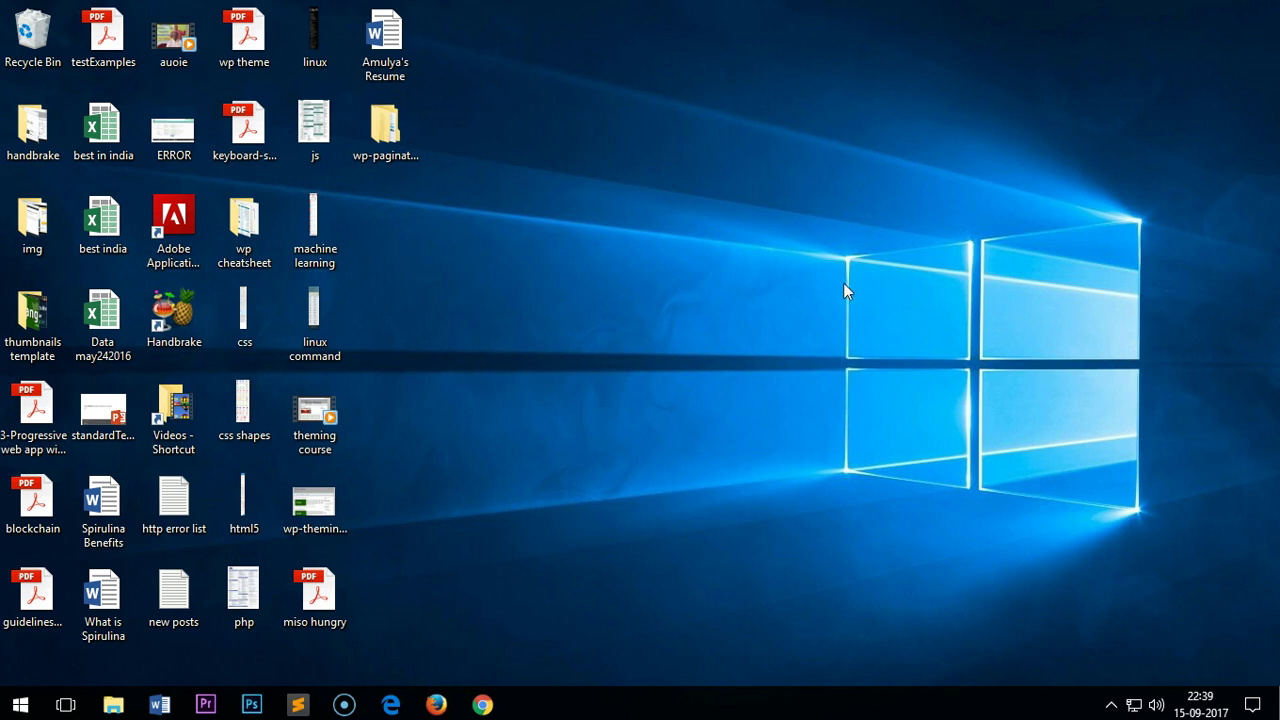
Refresh the desktop twice from its right-click menu
{"action": "right_click", "coordinate": [610, 94]}
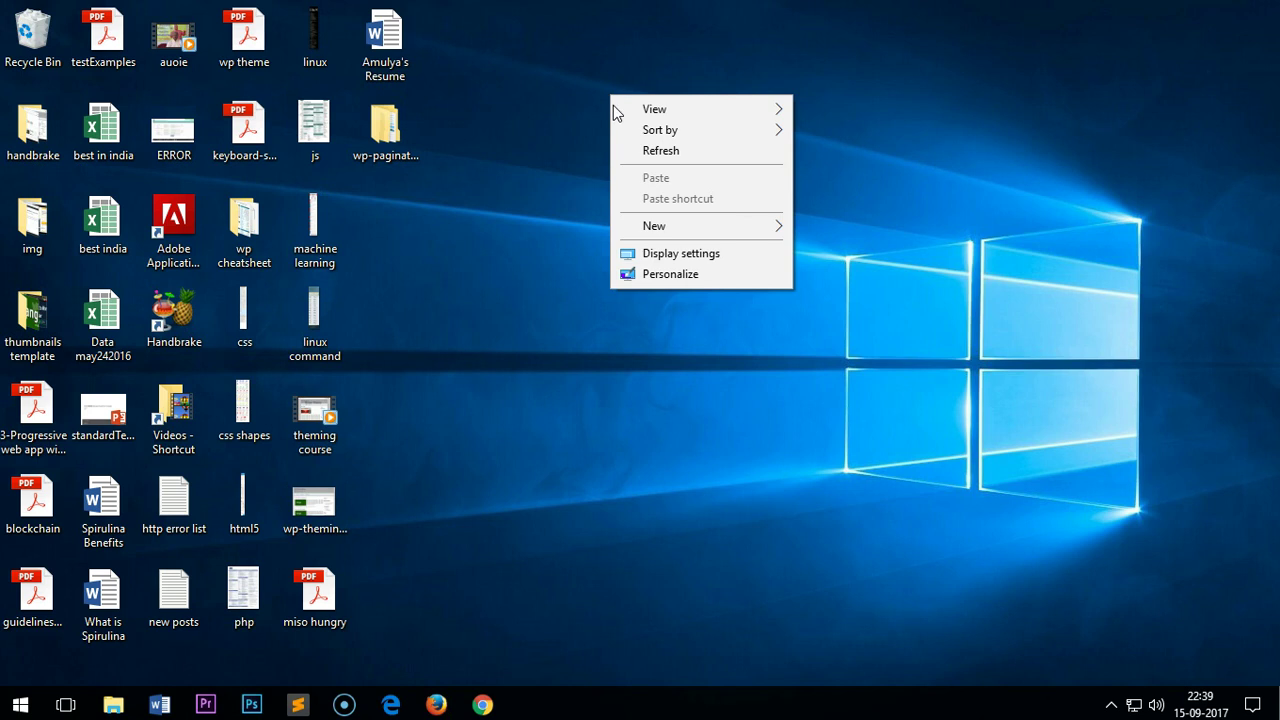
{"action": "left_click", "coordinate": [640, 150]}
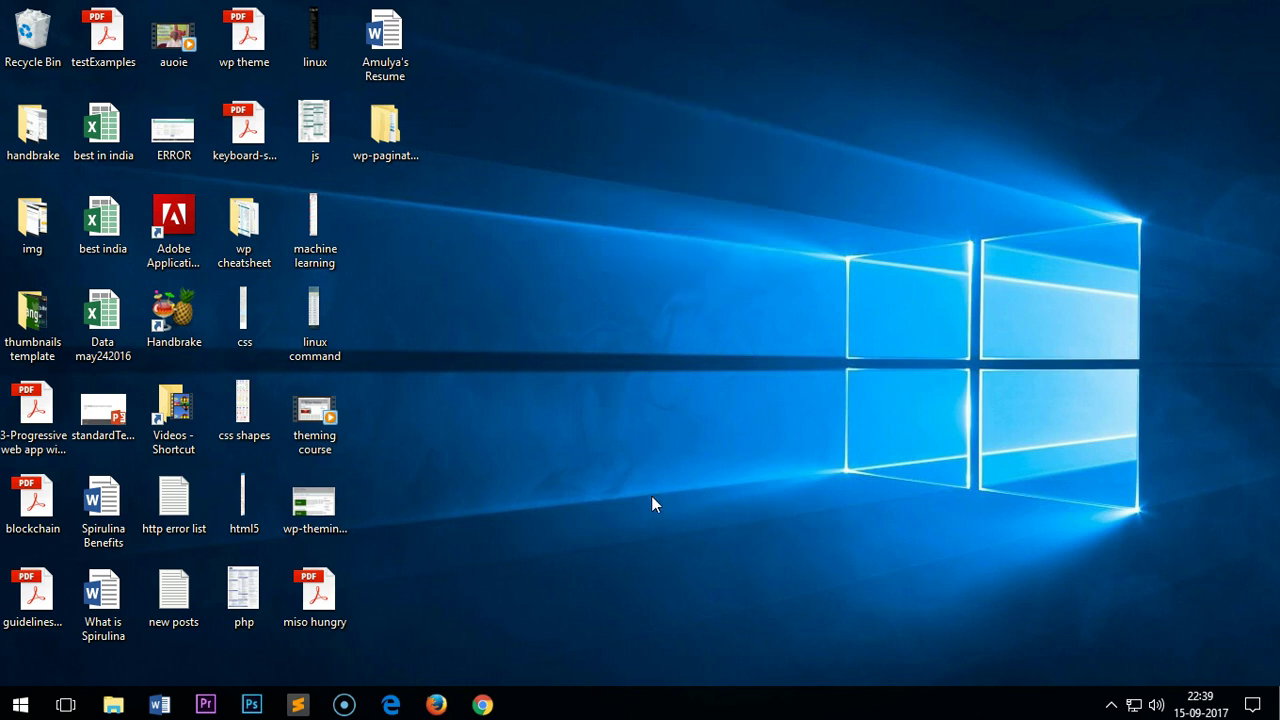
{"action": "right_click", "coordinate": [602, 214]}
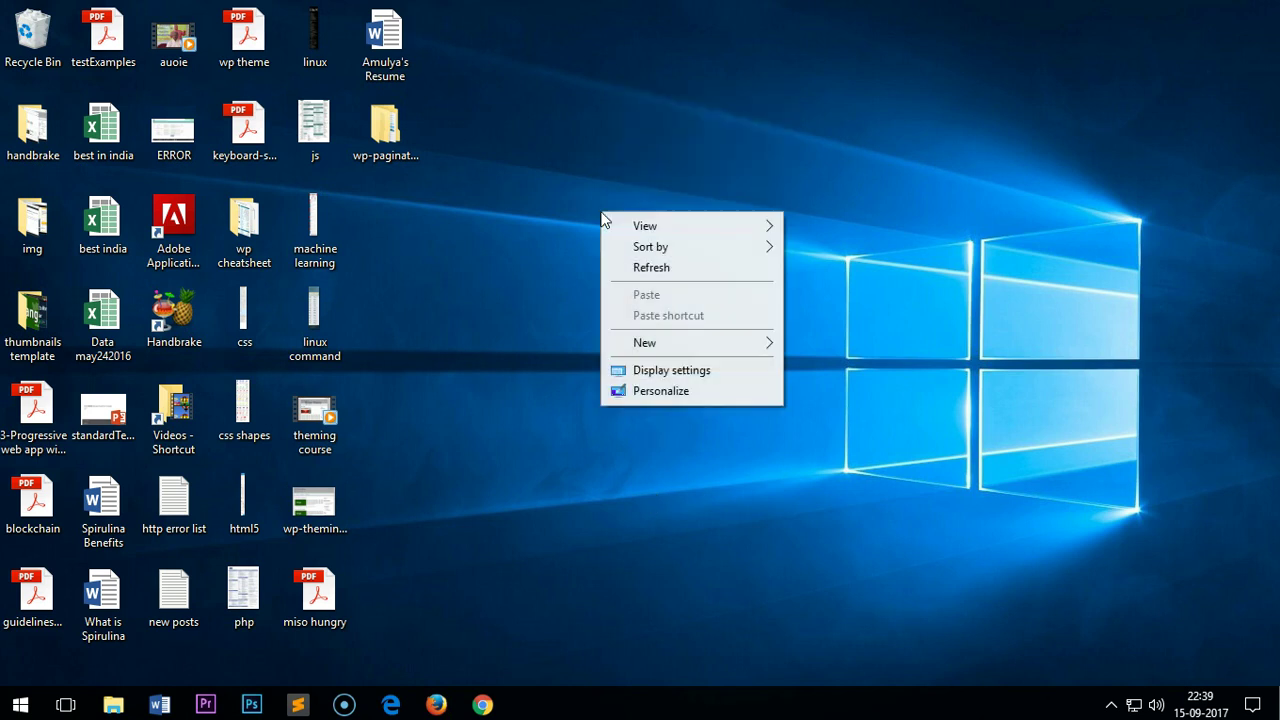
{"action": "left_click", "coordinate": [650, 267]}
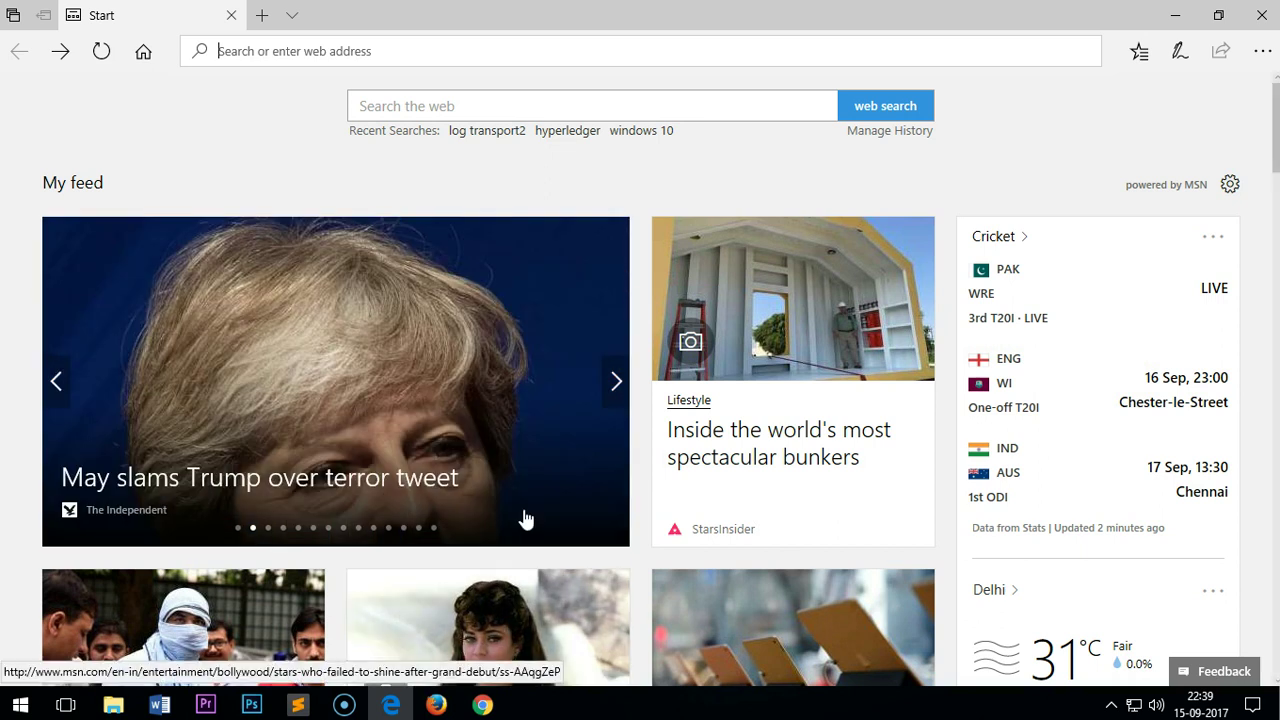
Close Microsoft Edge and search the Start menu for 'turn'
{"action": "left_click", "coordinate": [613, 388]}
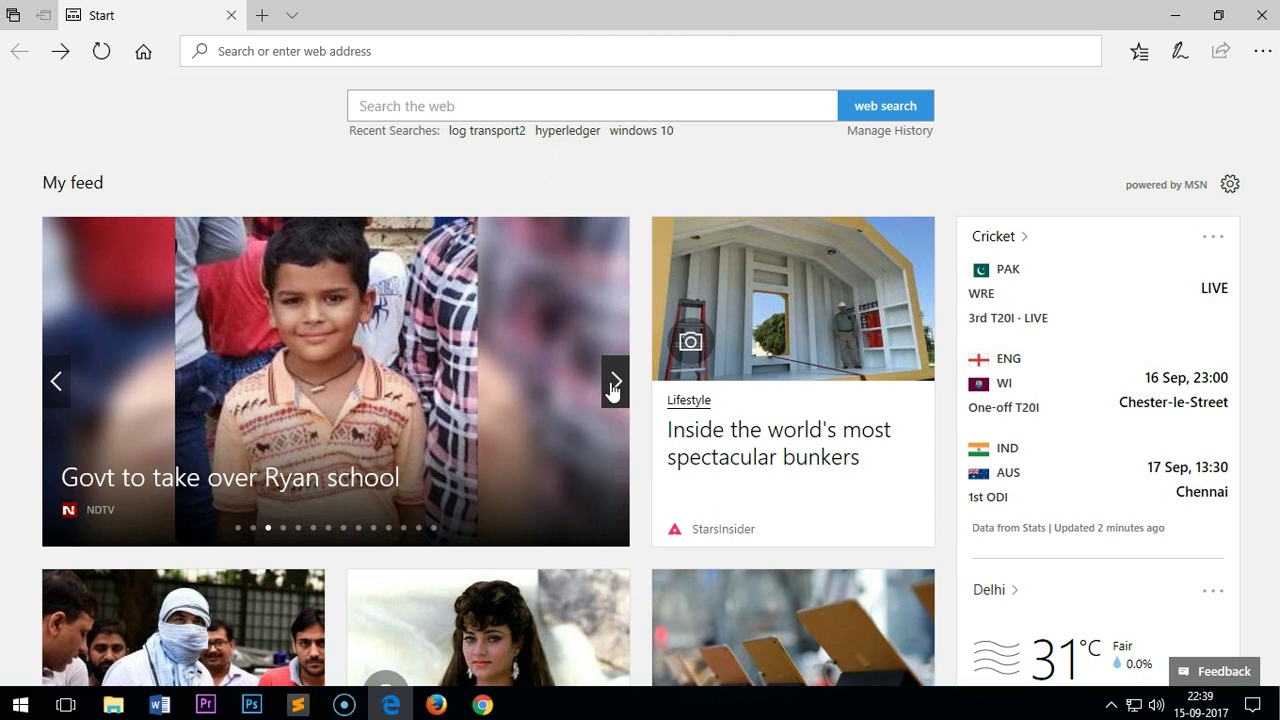
{"action": "left_click", "coordinate": [1268, 22]}
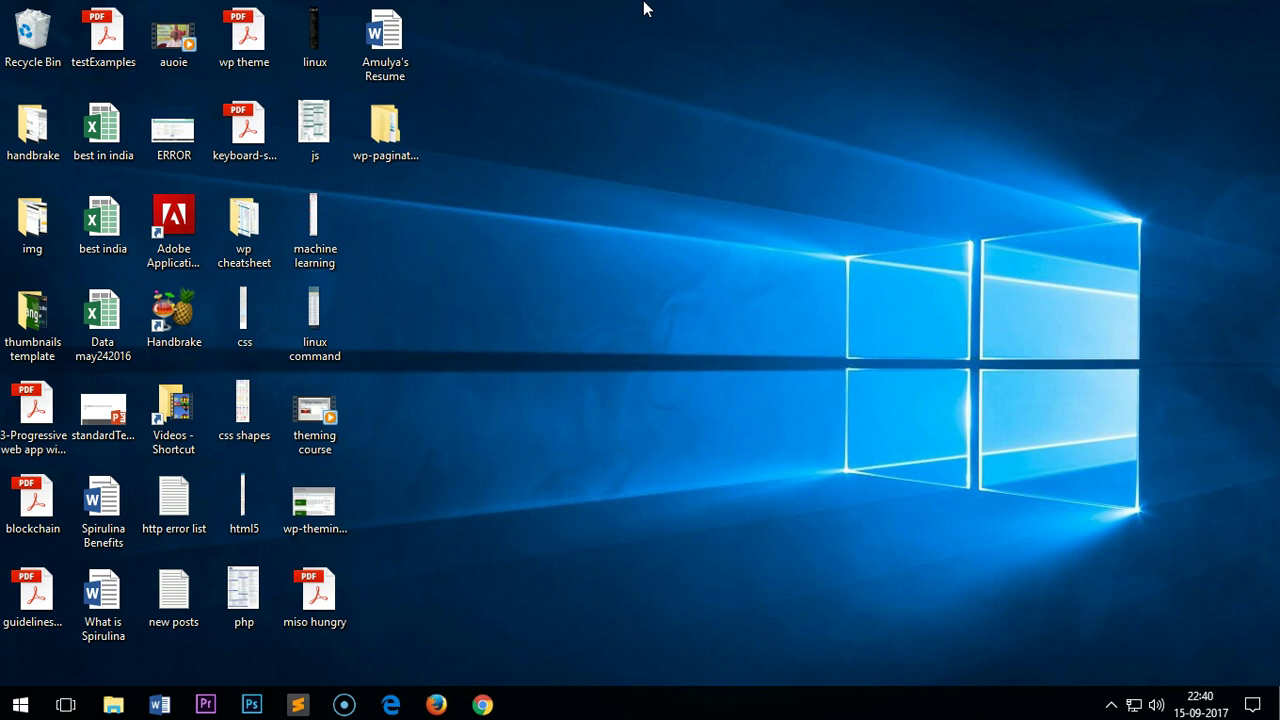
{"action": "left_click_drag", "start_coordinate": [643, 3], "coordinate": [660, 584]}
{"action": "left_click", "coordinate": [19, 707]}
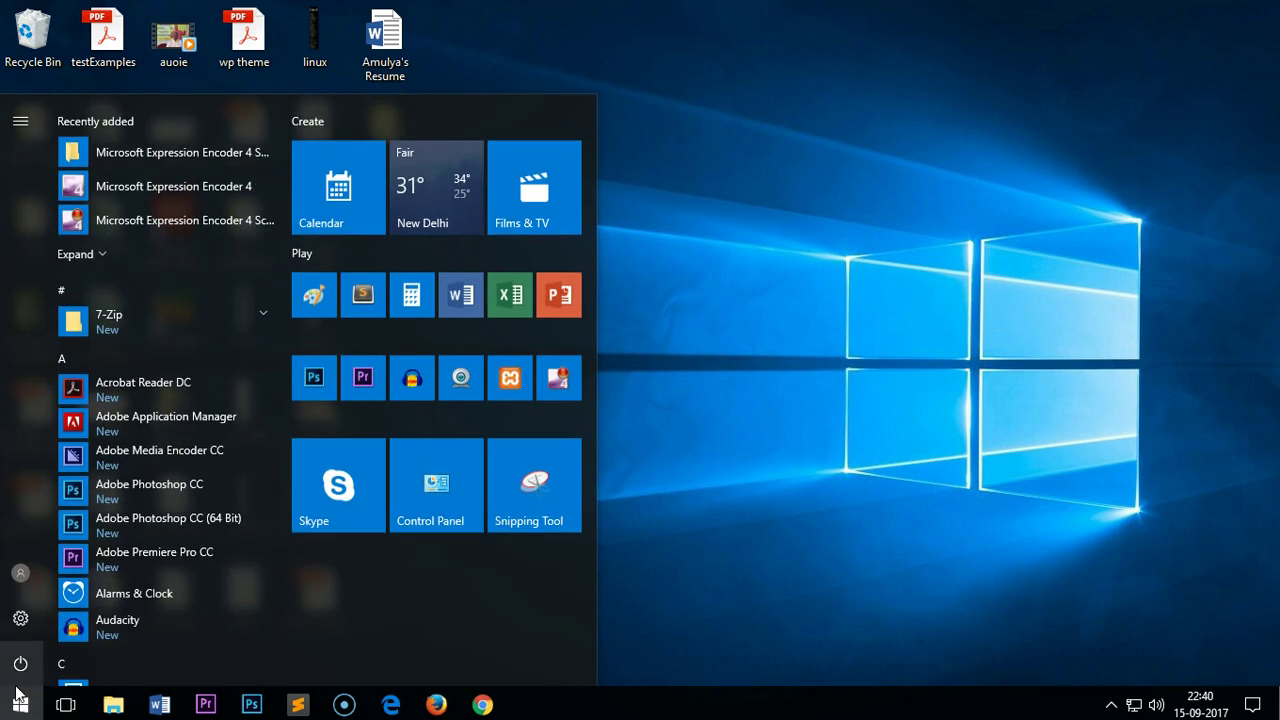
{"action": "type", "text": "tur"}
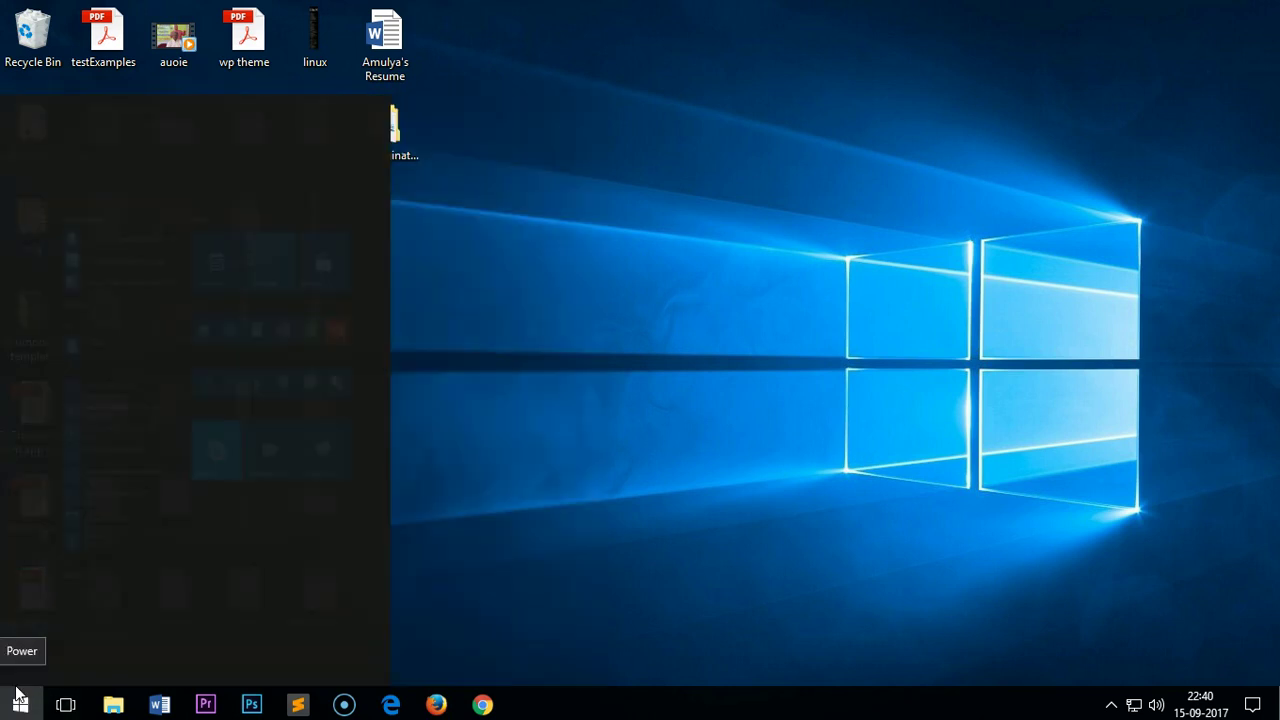
{"action": "type", "text": "n"}
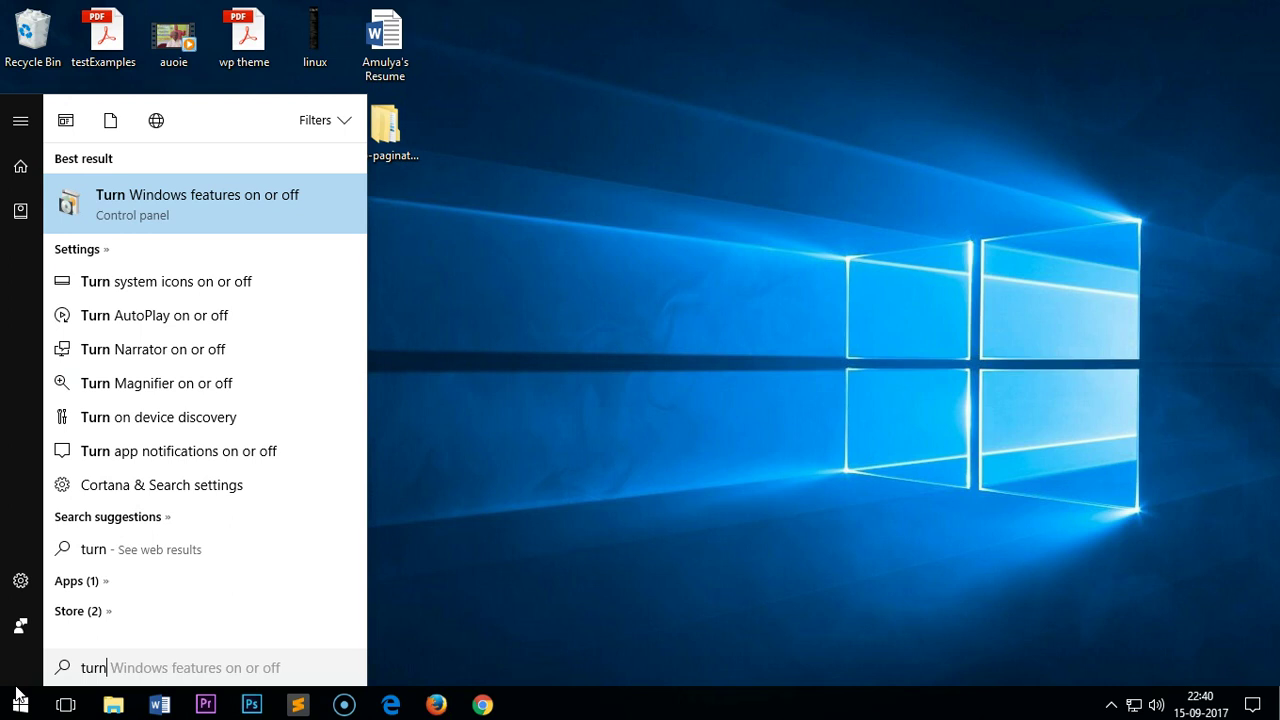
Open Windows Features, verify Internet Explorer 11 is ticked, and close the window
{"action": "left_click", "coordinate": [168, 190]}
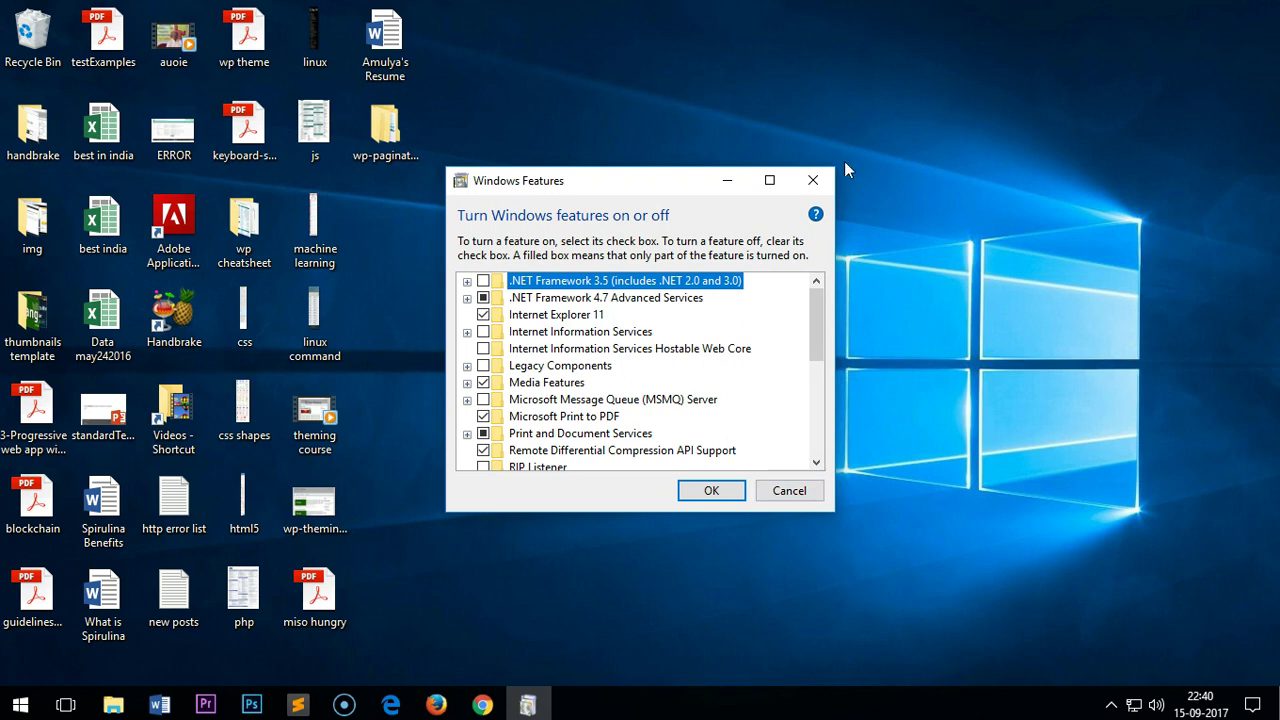
{"action": "left_click", "coordinate": [813, 181]}
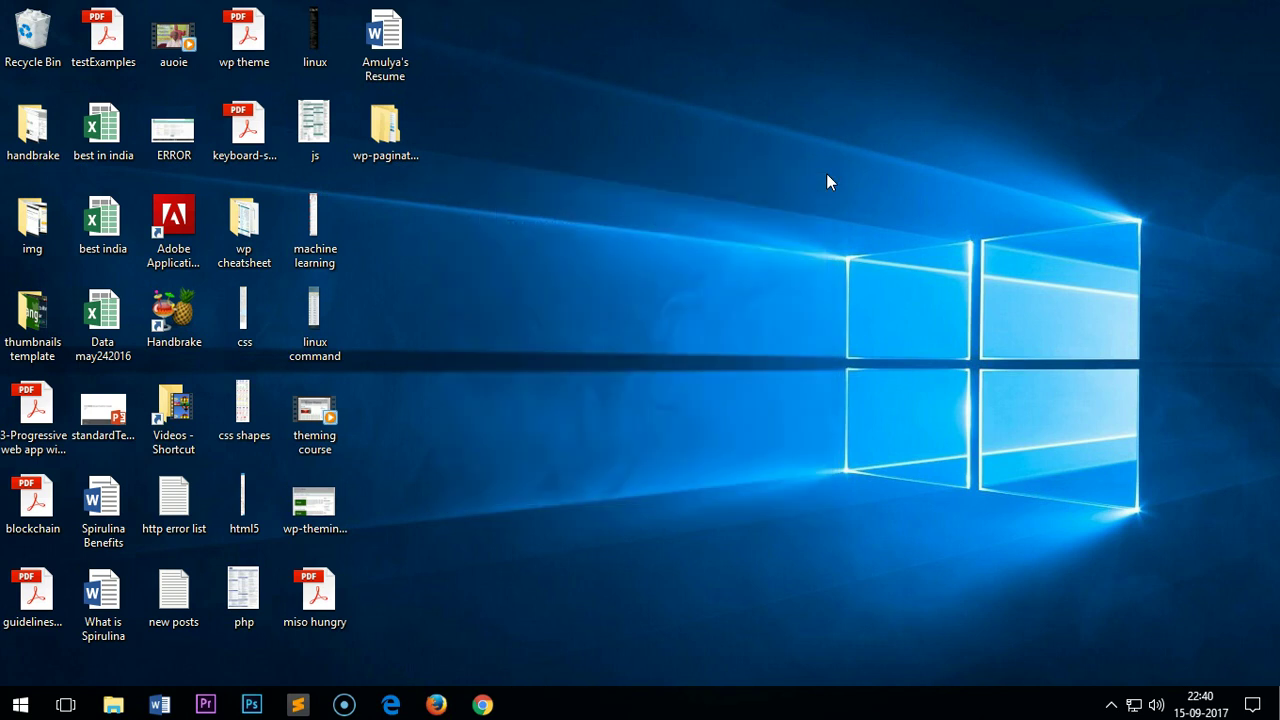
Refresh the desktop, then launch Internet Explorer by searching 'inter' from Start
{"action": "right_click", "coordinate": [725, 148]}
{"action": "left_click", "coordinate": [752, 201]}
{"action": "left_click", "coordinate": [24, 707]}
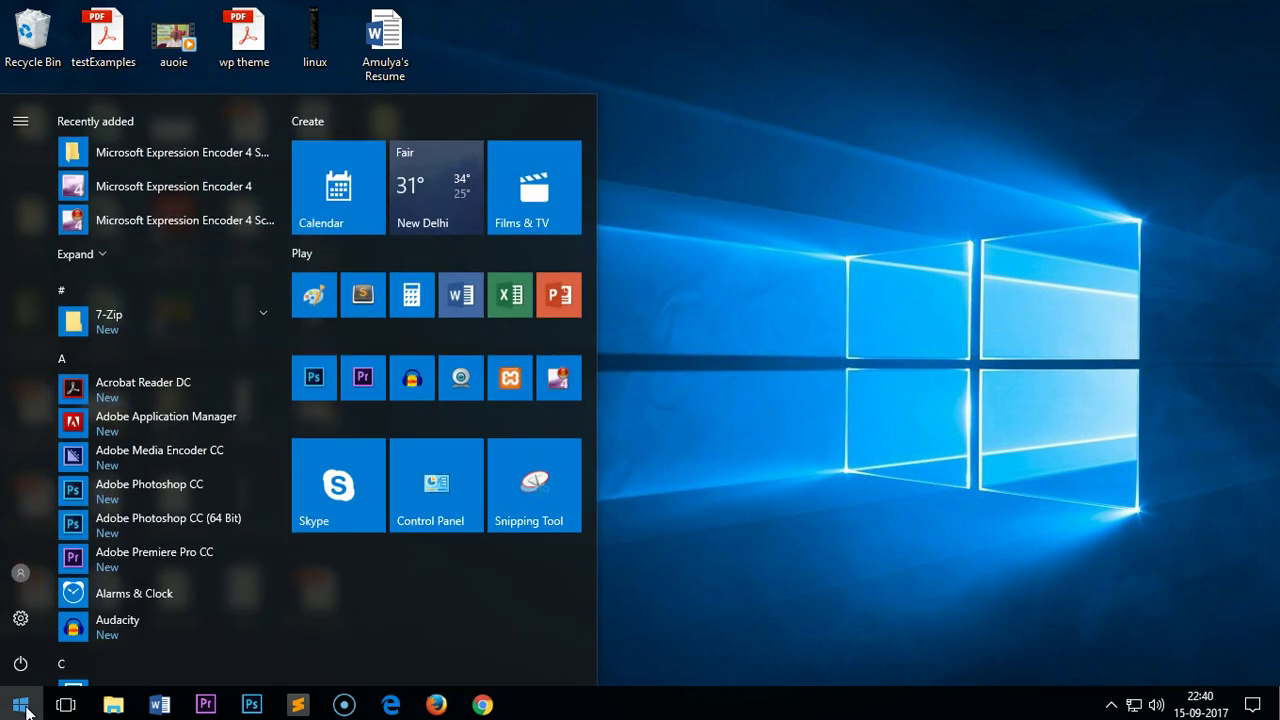
{"action": "type", "text": "inter"}
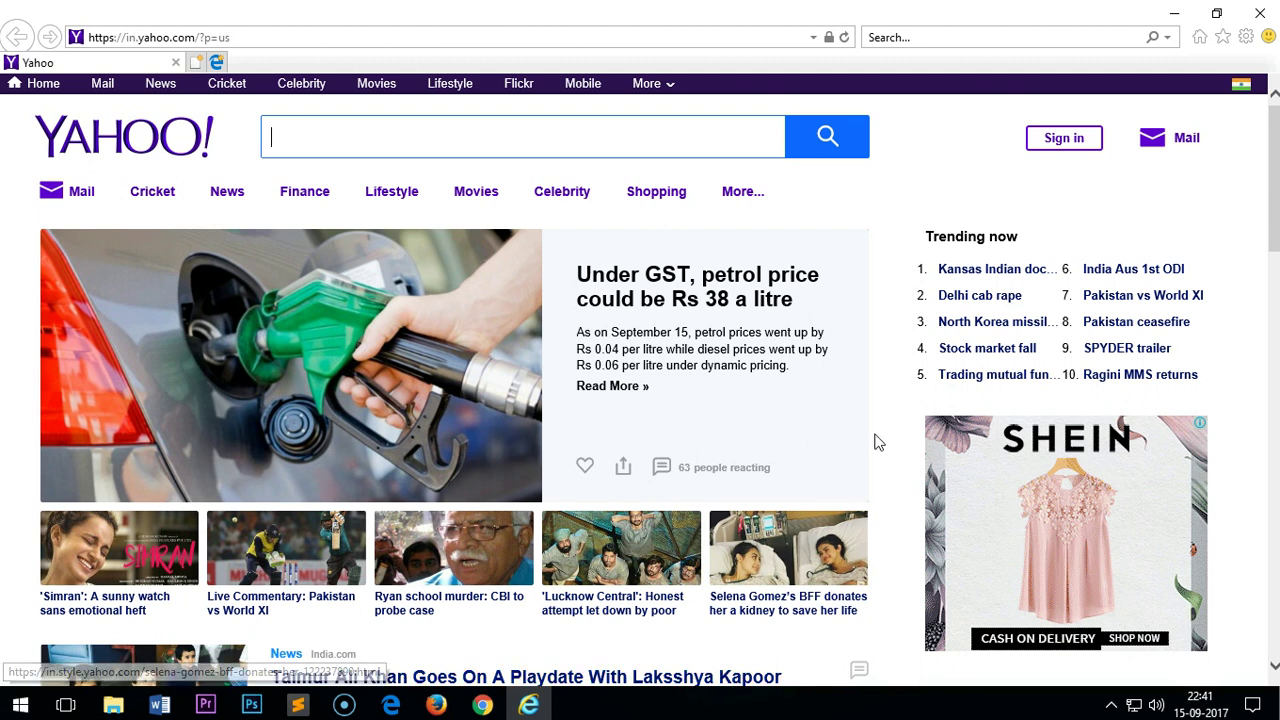
{"action": "left_click", "coordinate": [914, 160]}
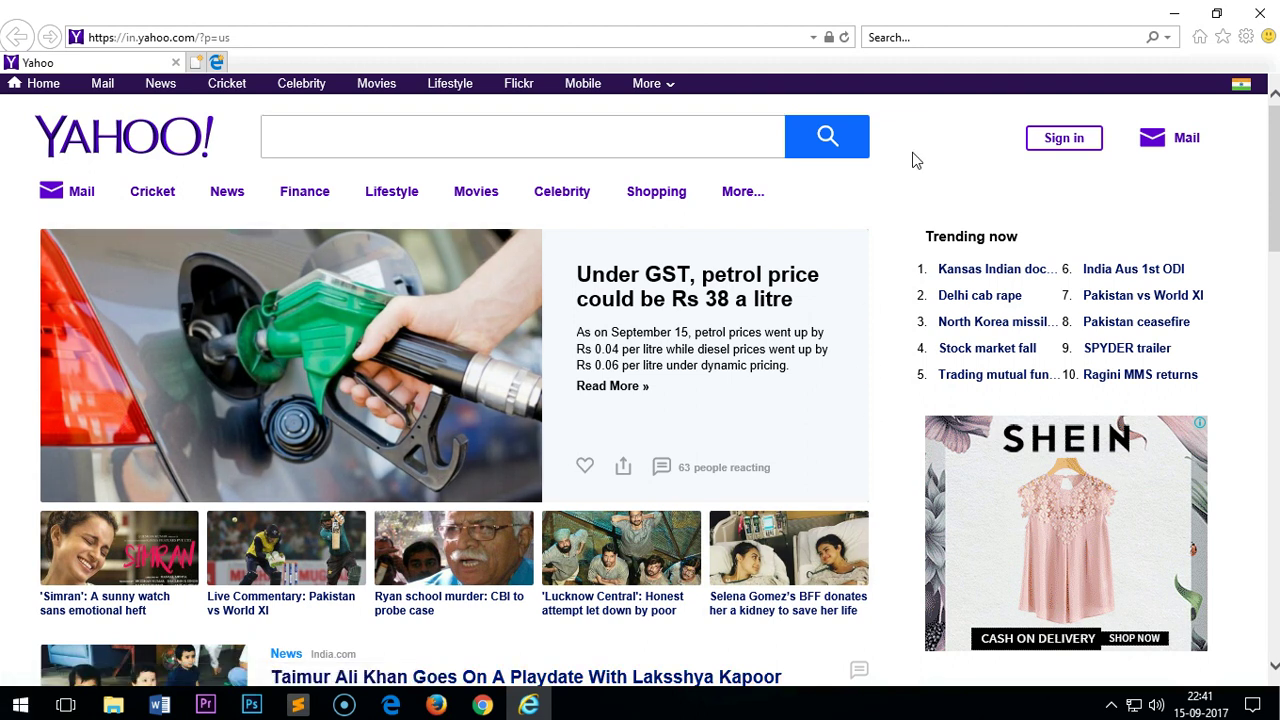
{"action": "left_click", "coordinate": [1247, 38]}
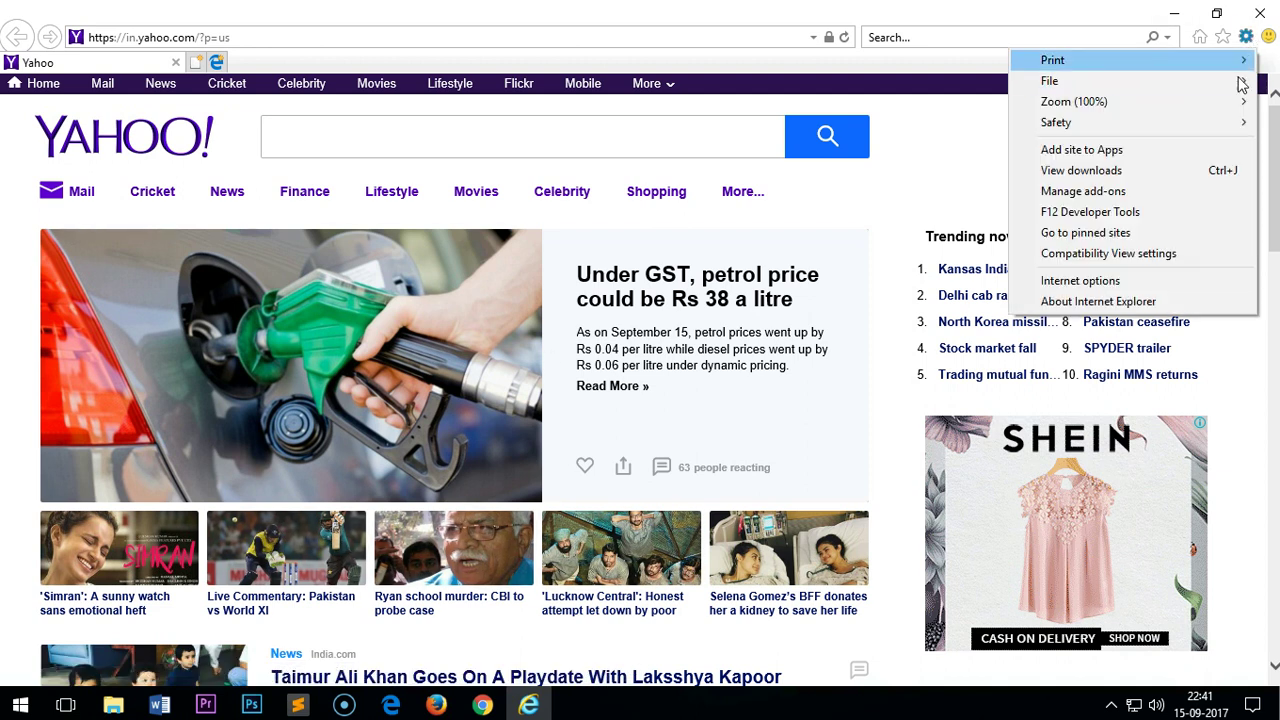
{"action": "left_click", "coordinate": [1136, 289]}
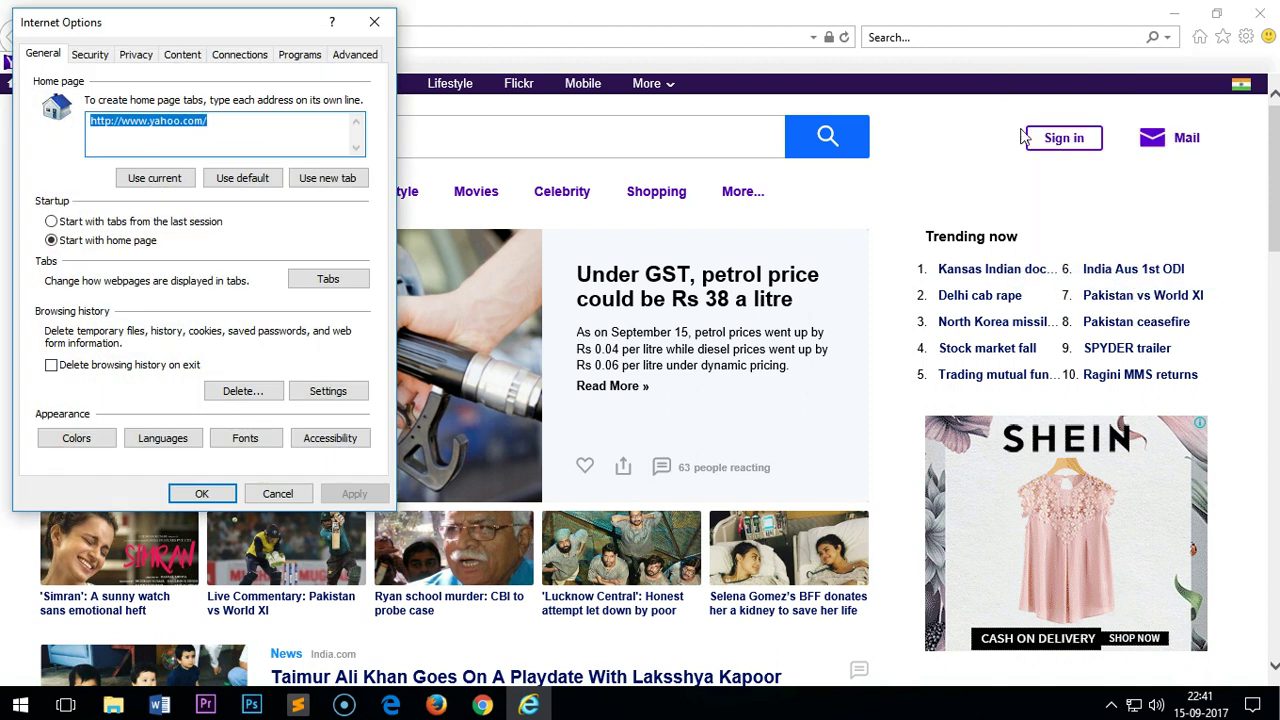
{"action": "left_click", "coordinate": [231, 136]}
{"action": "left_click_drag", "start_coordinate": [220, 136], "coordinate": [90, 127]}
{"action": "key", "text": "BackSpace"}
{"action": "type", "text": "w"}
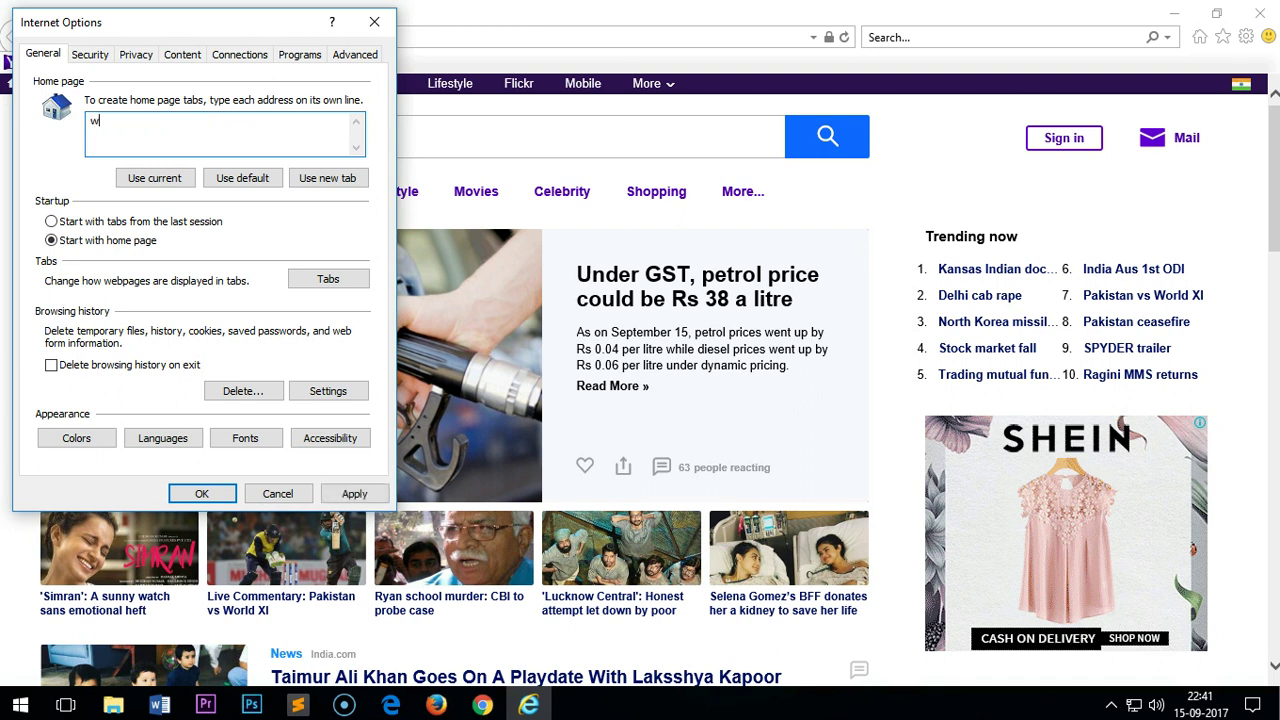
{"action": "type", "text": "ww.google.com"}
{"action": "left_click", "coordinate": [352, 494]}
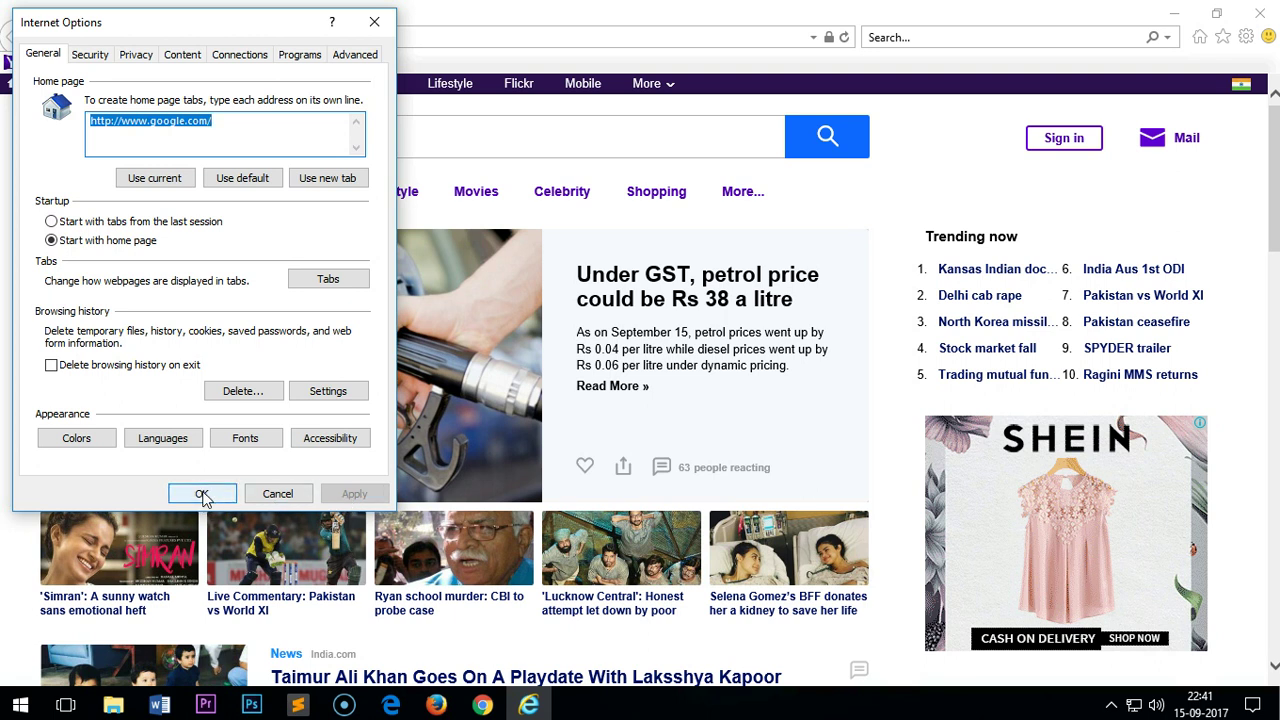
{"action": "left_click", "coordinate": [203, 495]}
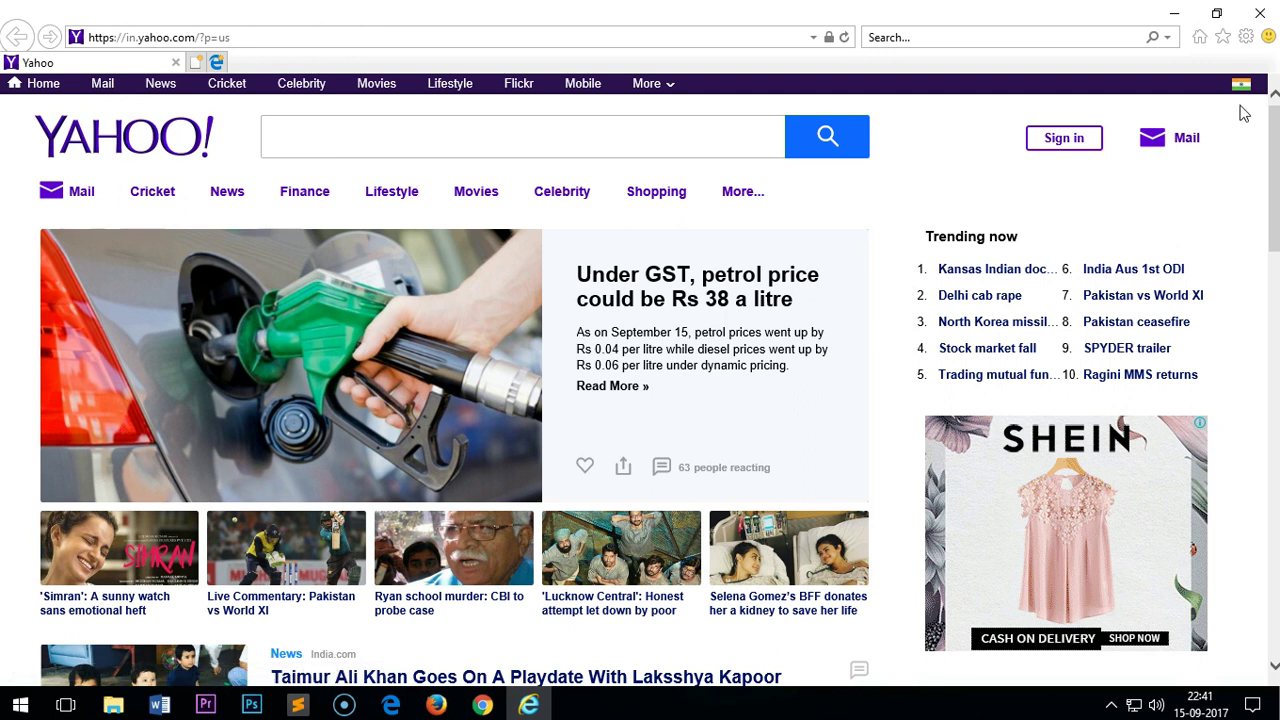
Close Internet Explorer and relaunch it by searching 'inte' from Start
{"action": "left_click", "coordinate": [1260, 13]}
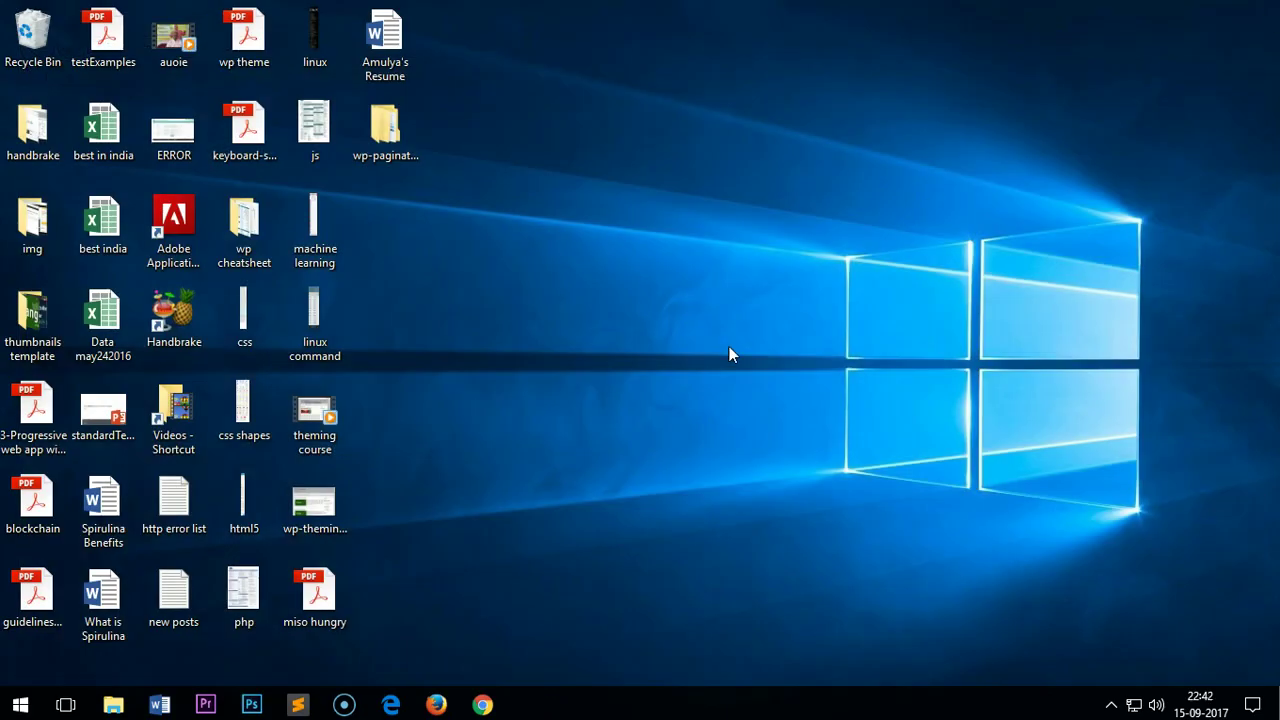
{"action": "key", "text": "super"}
{"action": "type", "text": "inte"}
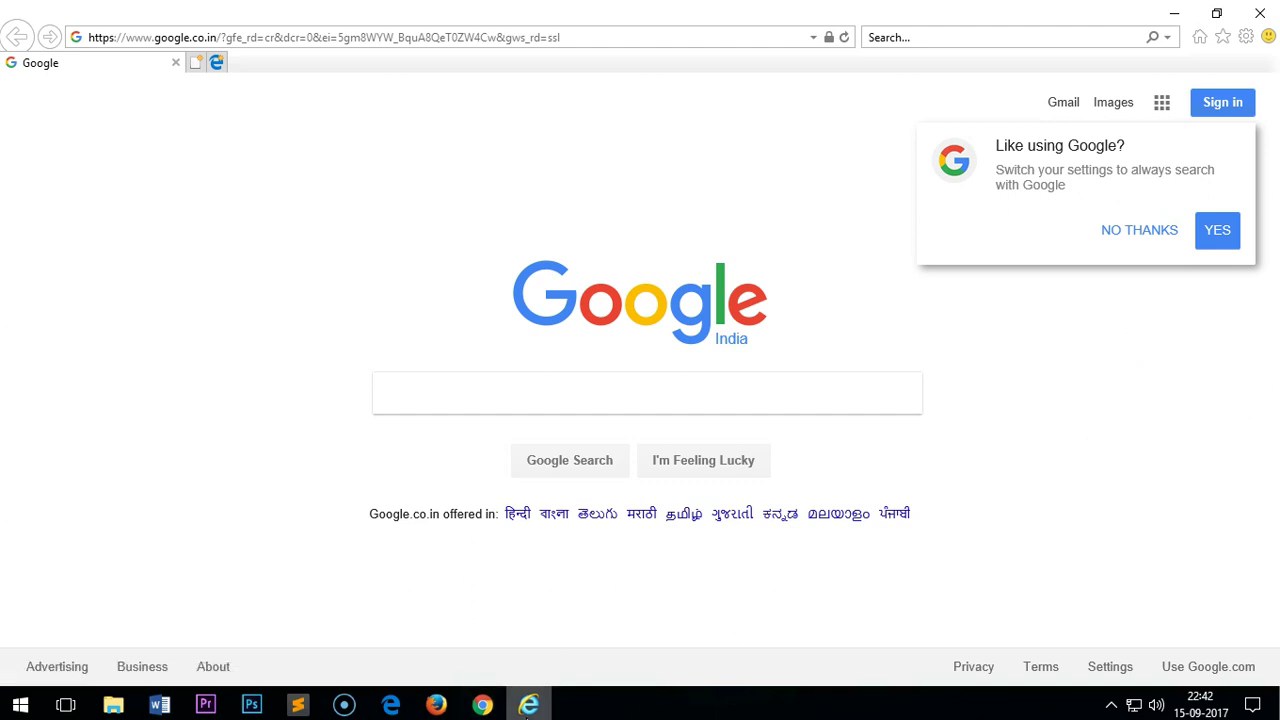
Pin Internet Explorer to the taskbar from its jump list, then close the browser
{"action": "right_click", "coordinate": [528, 707]}
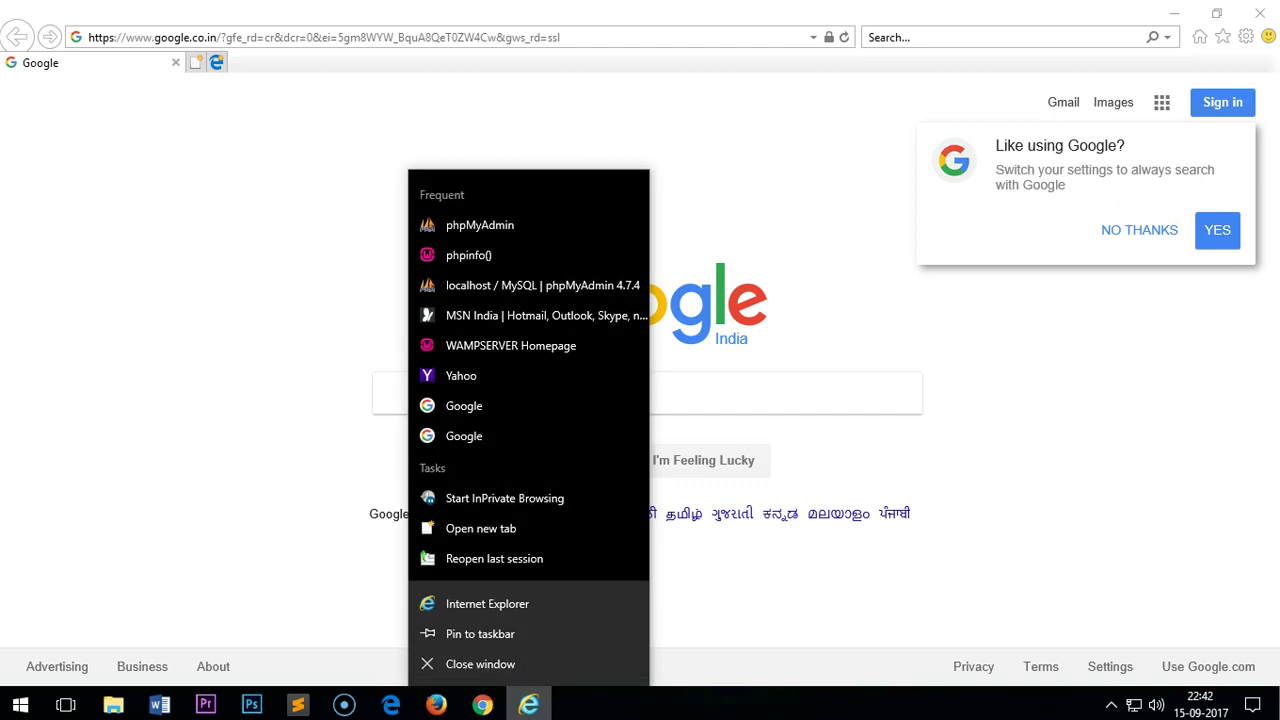
{"action": "left_click", "coordinate": [548, 634]}
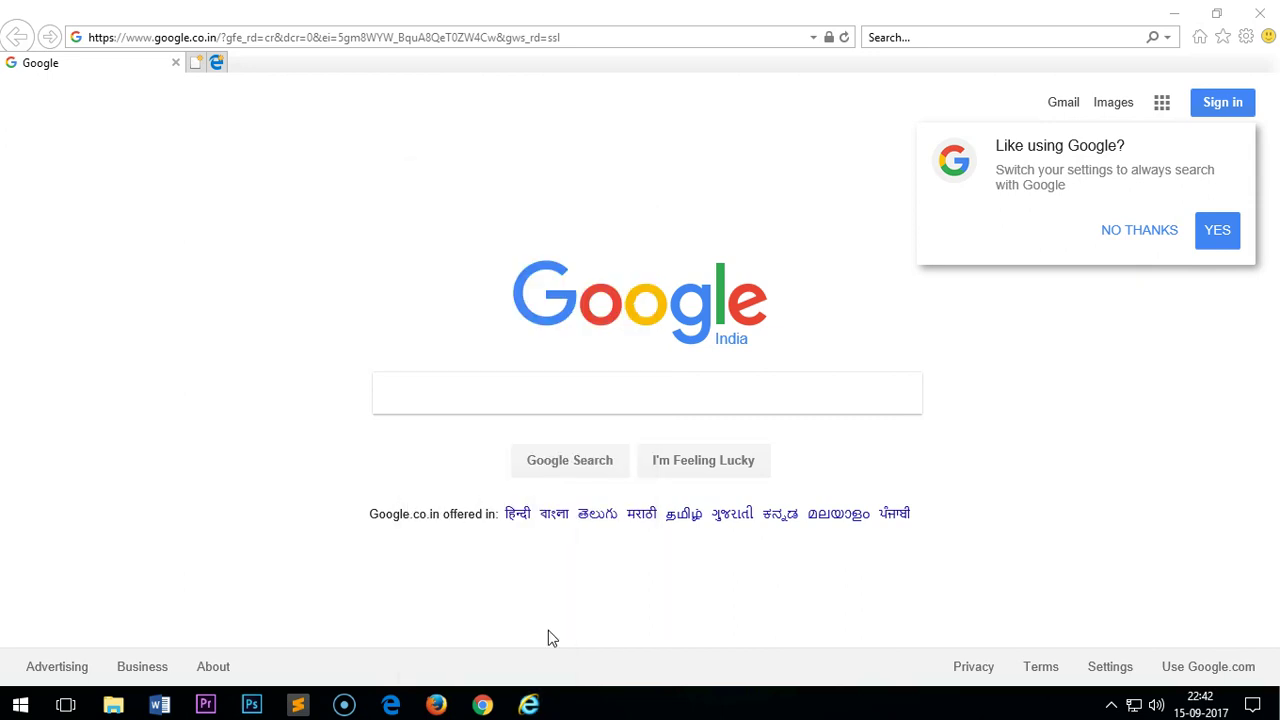
{"action": "left_click", "coordinate": [1260, 13]}
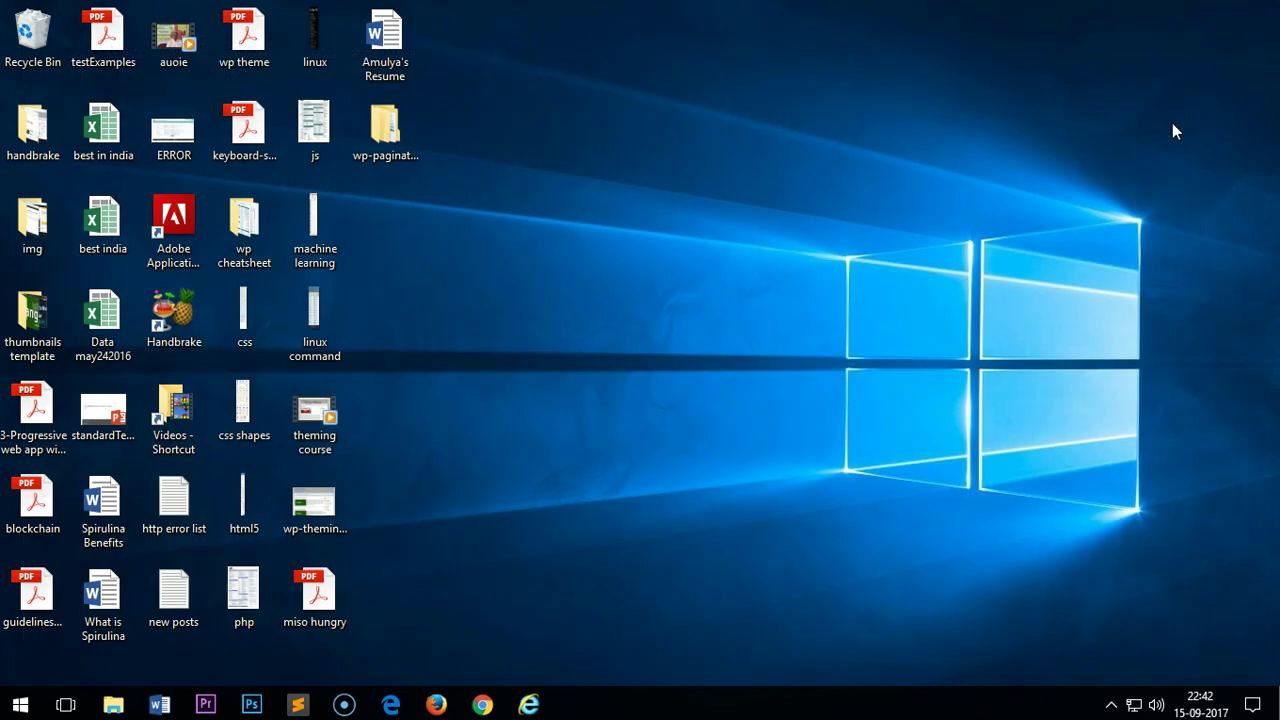